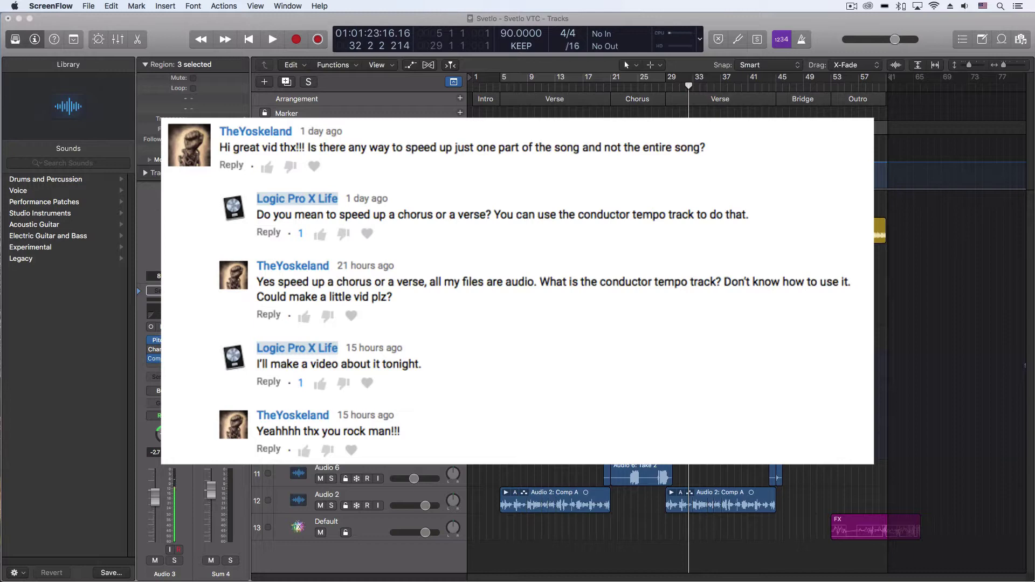
- Show the global tracks with the Tempo track enabled, displaying a flat 90.0 BPM line
click(450, 82)
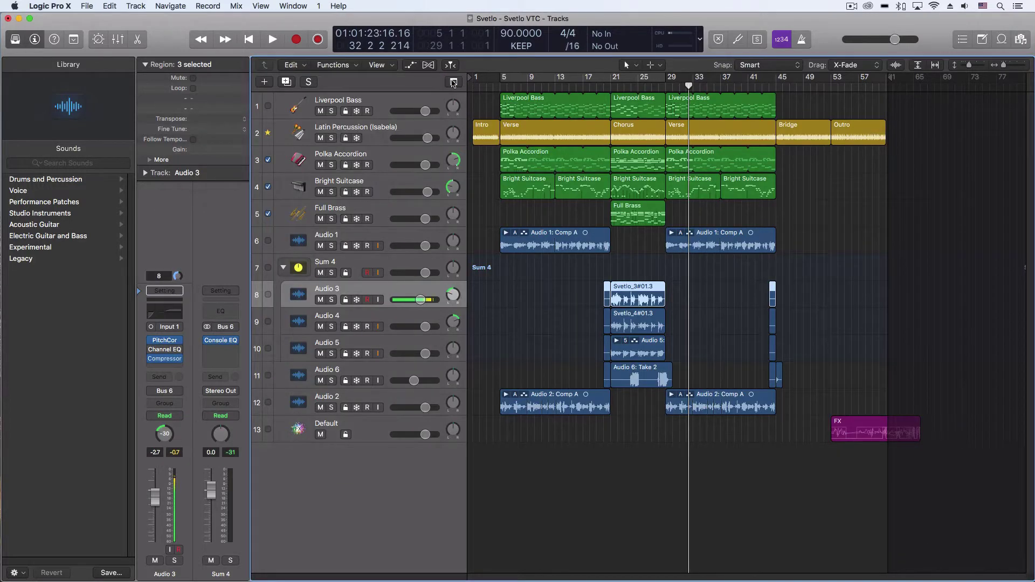
click(453, 82)
right_click(405, 82)
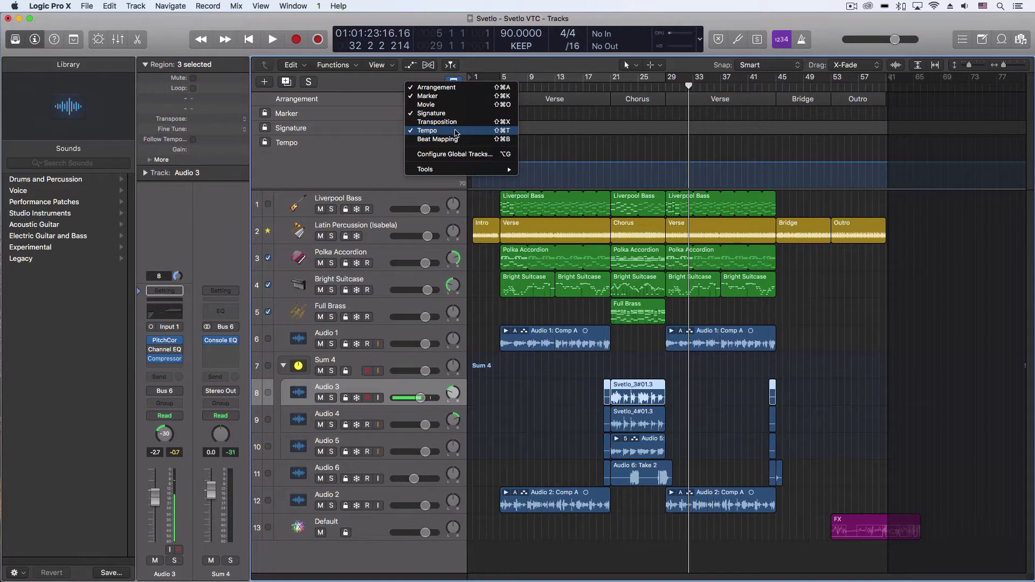
click(386, 86)
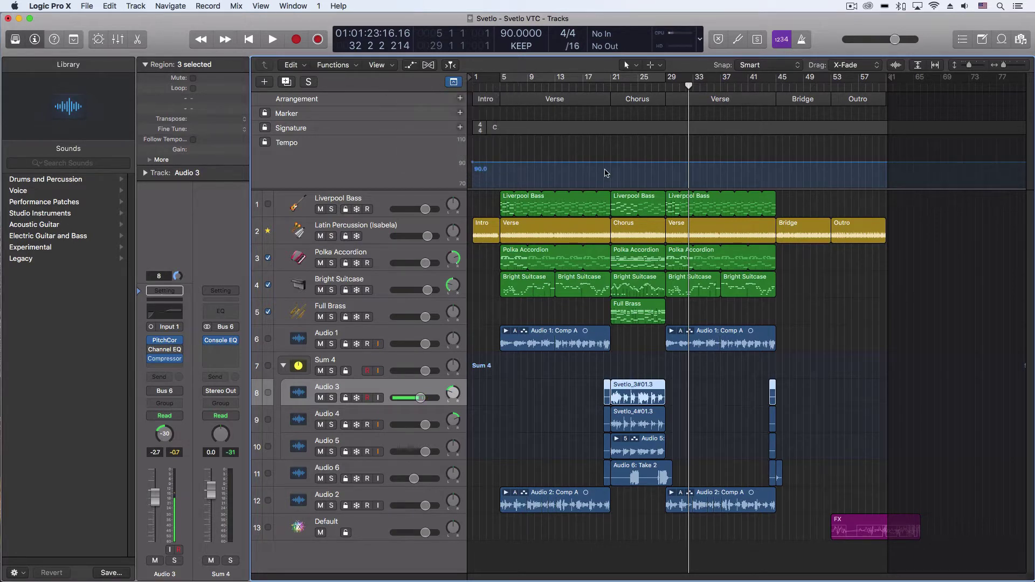
click(595, 85)
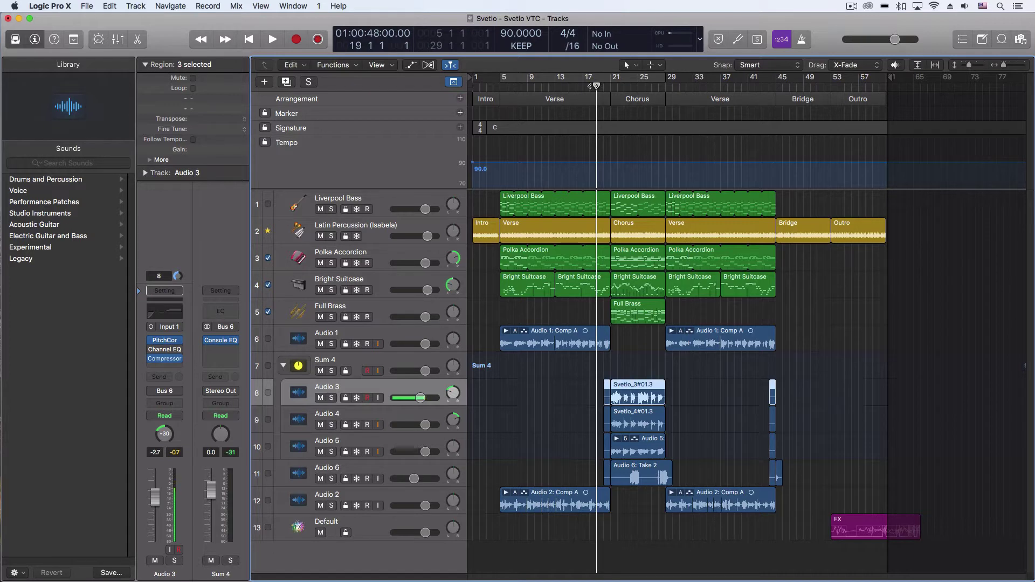
key(space)
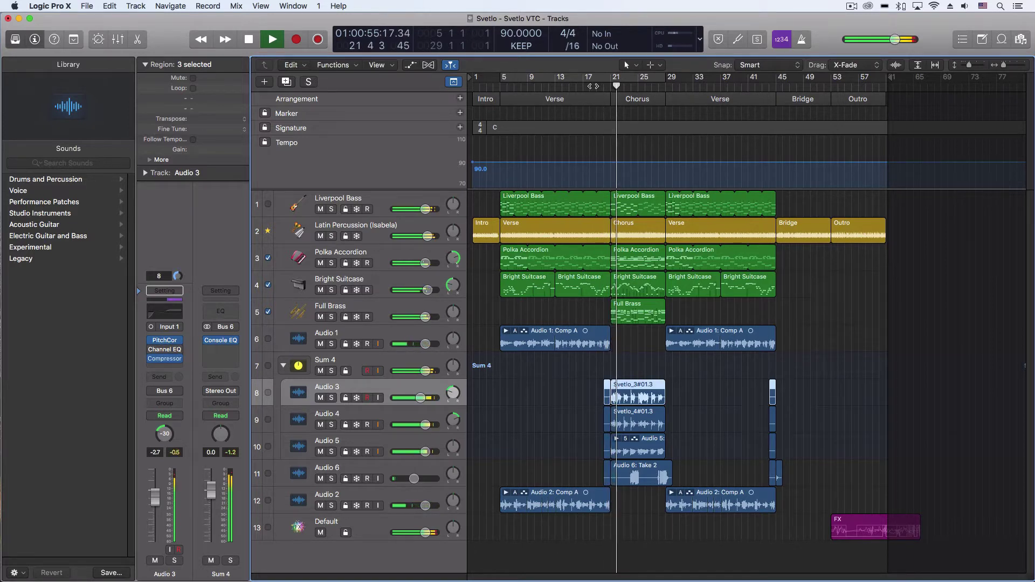
key(space)
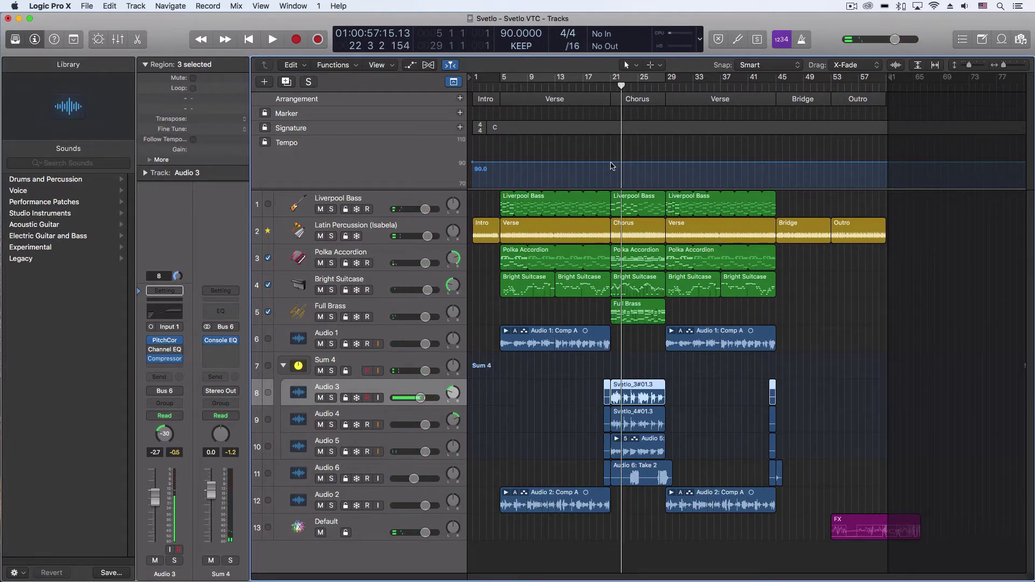
- Add tempo points at bars 21 and 29, raise the chorus to 93 BPM, and place the playhead at bar 20
click(612, 164)
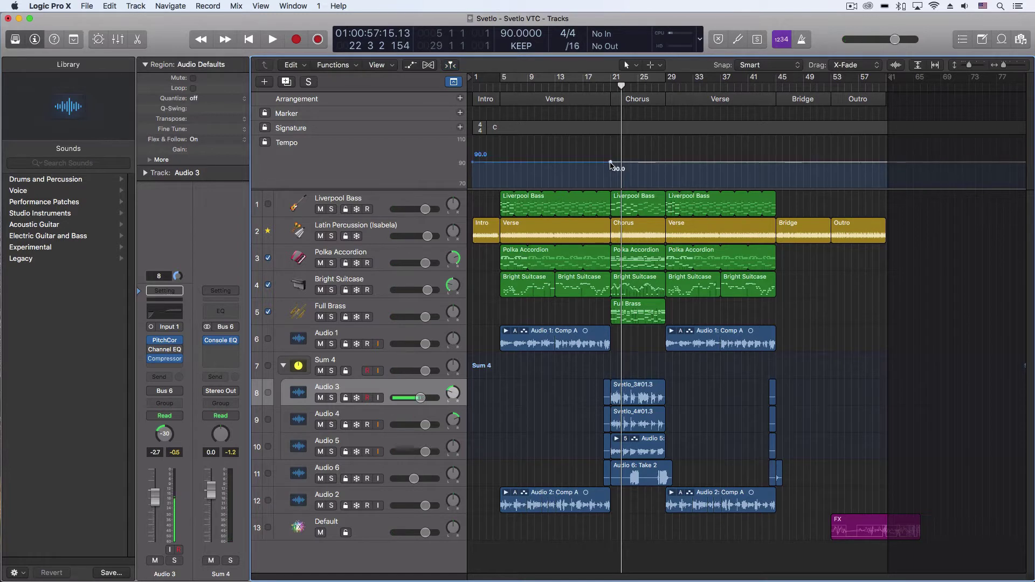
click(665, 163)
drag(631, 165, 630, 161)
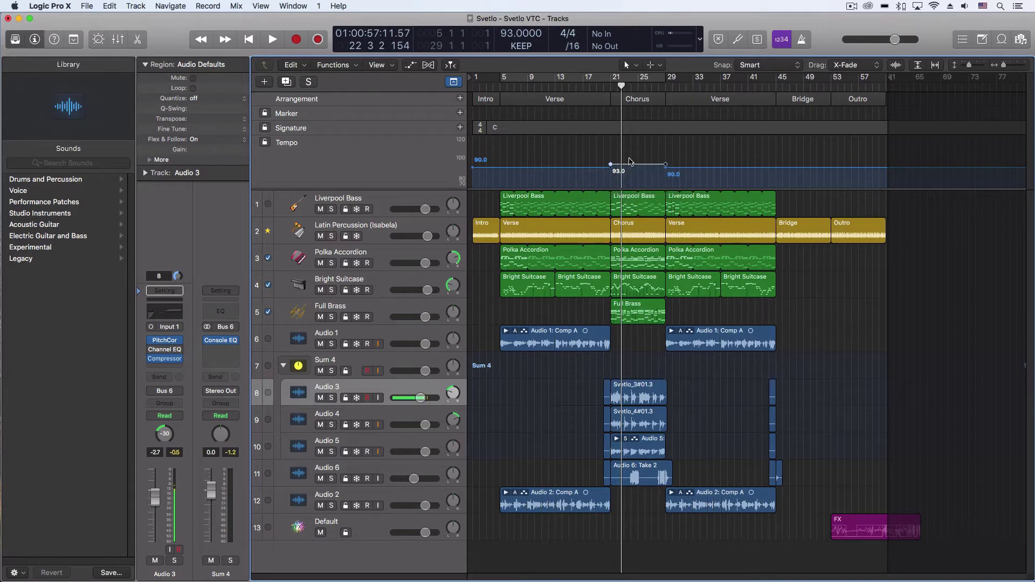
click(603, 85)
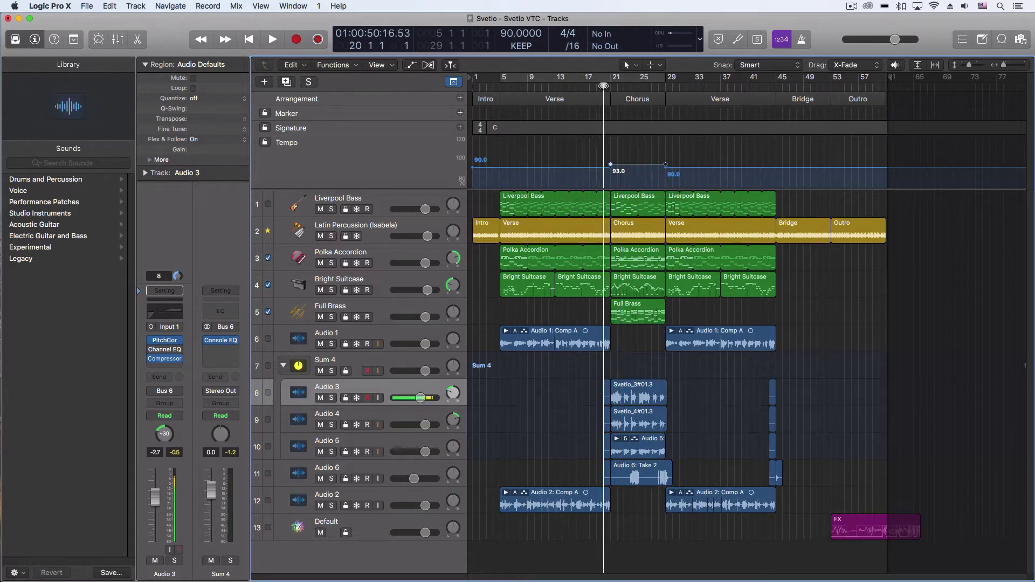
key(space)
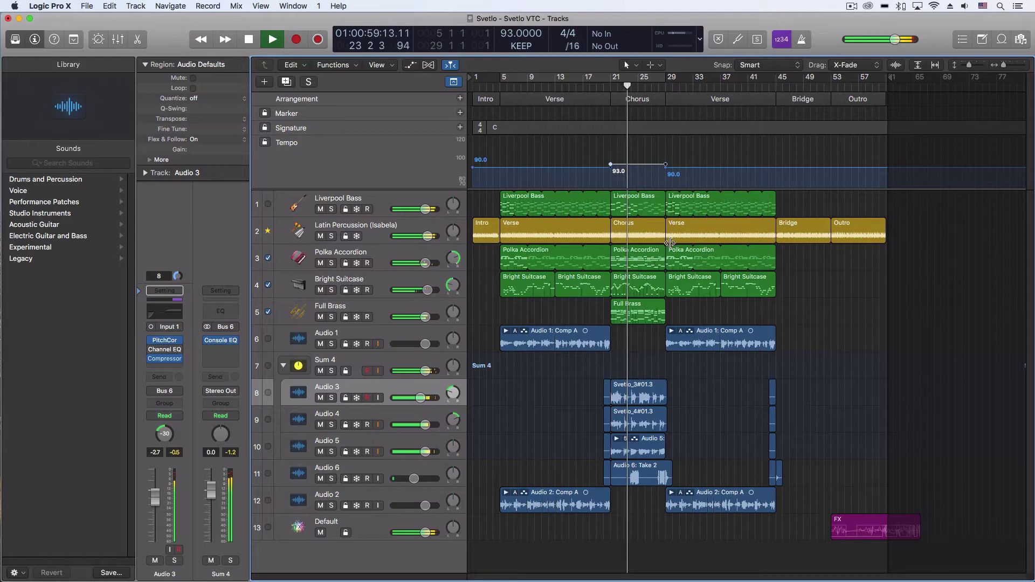
key(space)
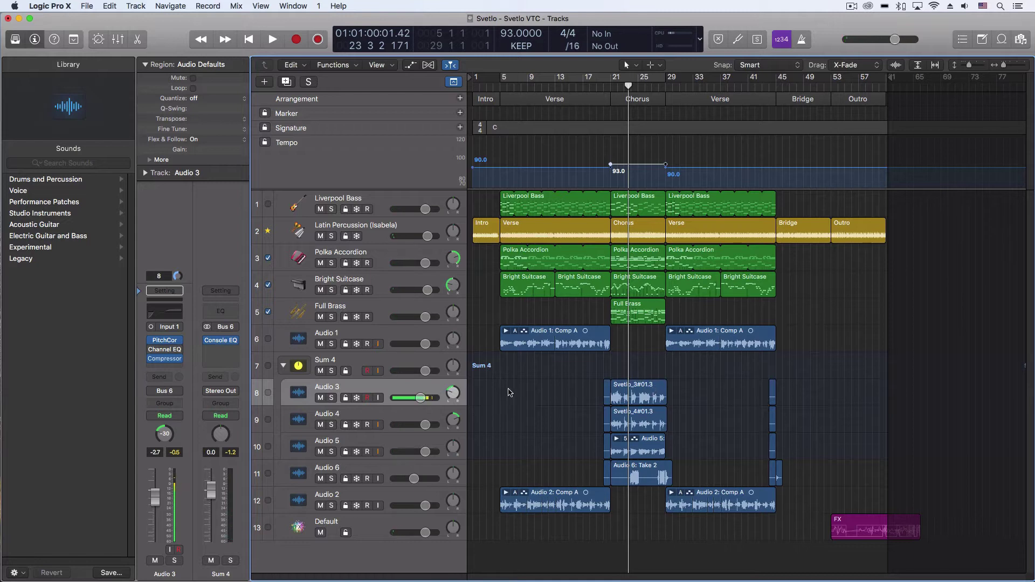
- Enable Follow Tempo for the regions on Audio 2 through Audio 6, then return the playhead to bar 18
click(368, 389)
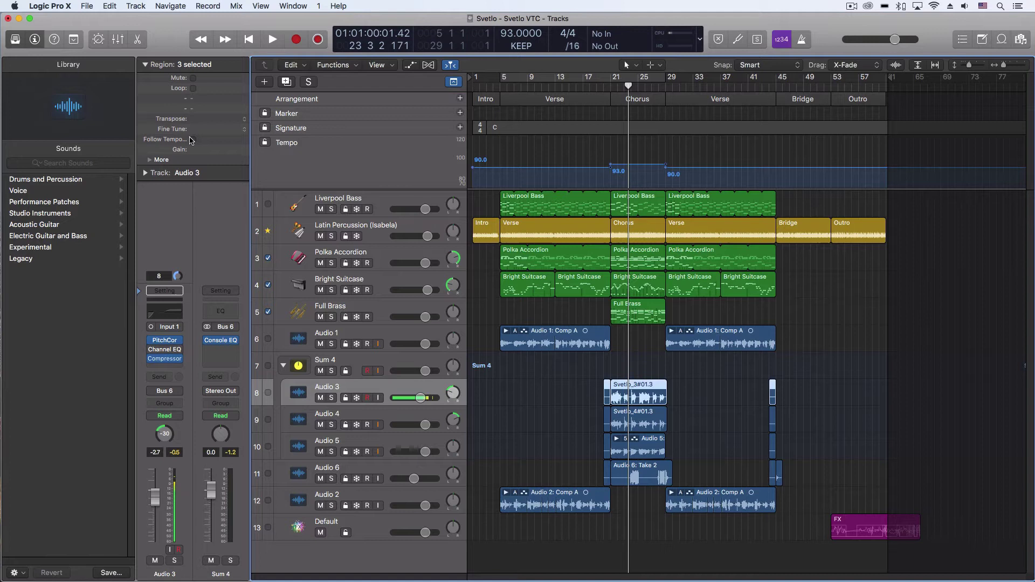
click(192, 139)
click(411, 416)
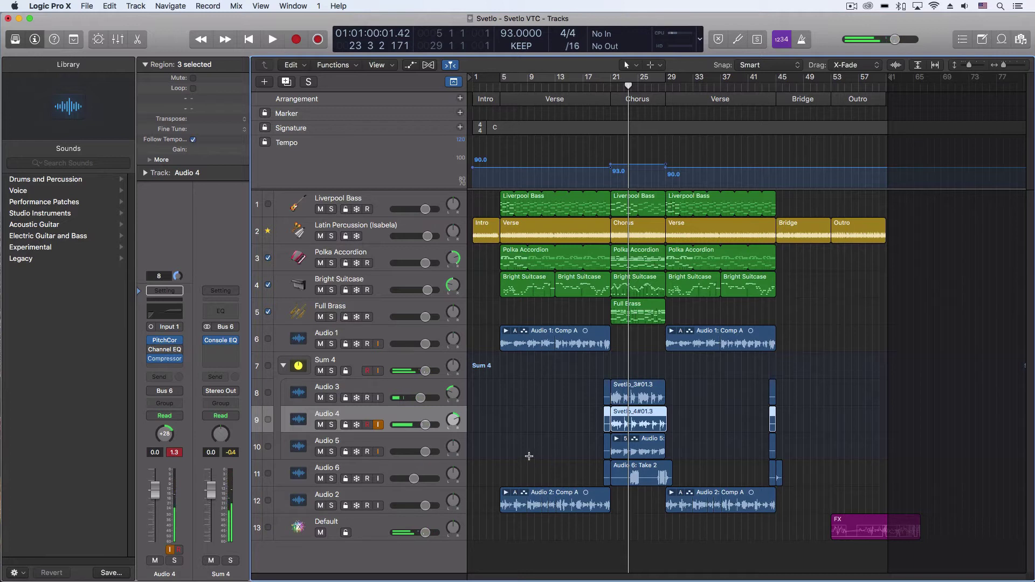
click(420, 442)
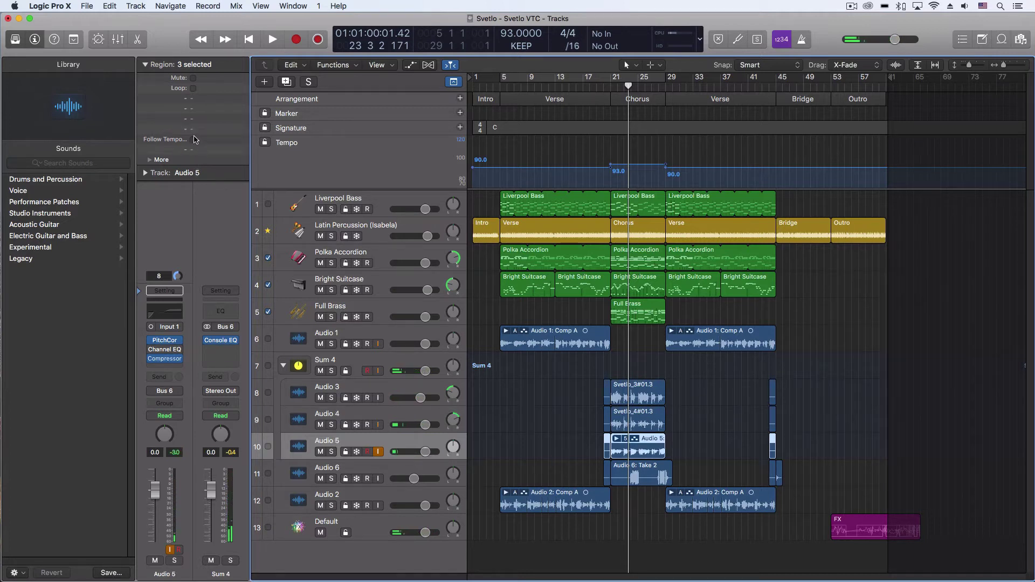
click(378, 452)
click(402, 473)
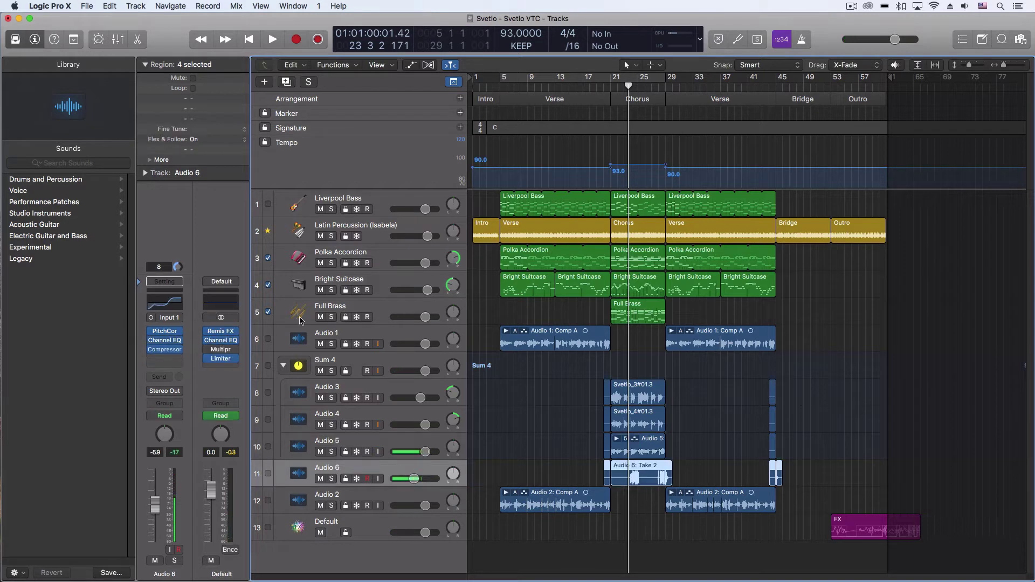
click(414, 497)
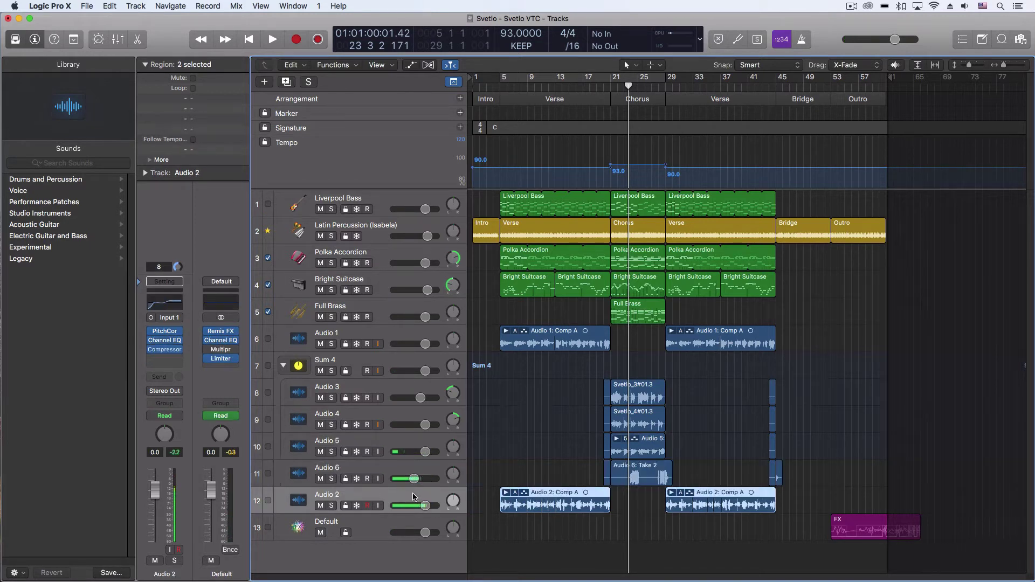
click(192, 140)
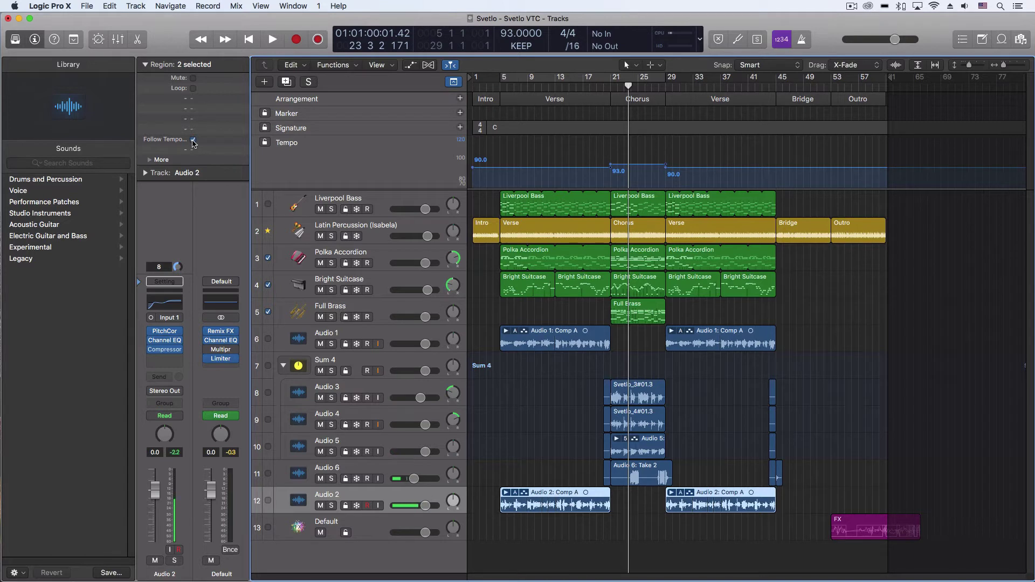
click(595, 85)
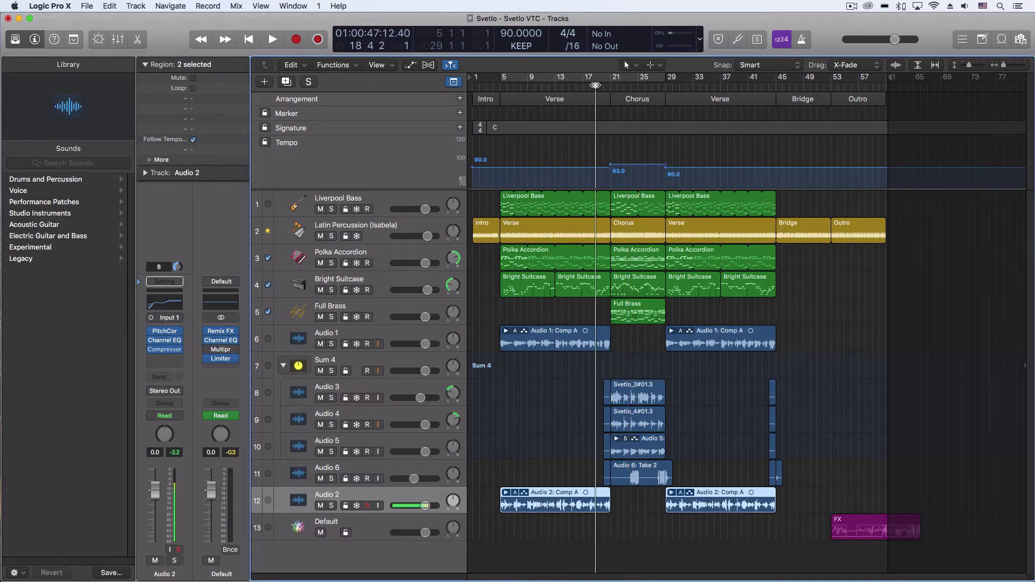
key(space)
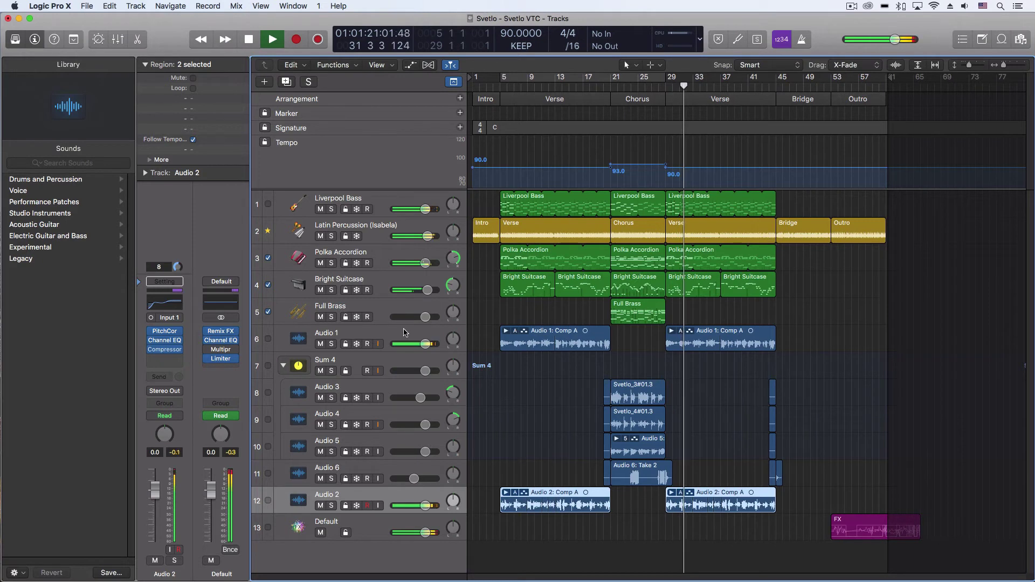
key(space)
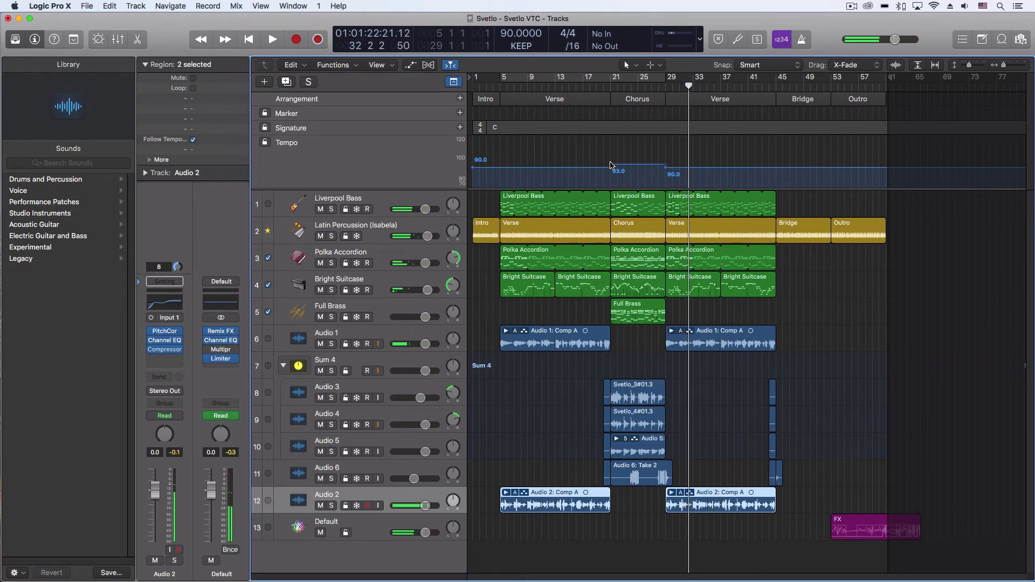
drag(611, 166, 610, 149)
click(596, 86)
drag(596, 86, 590, 86)
key(space)
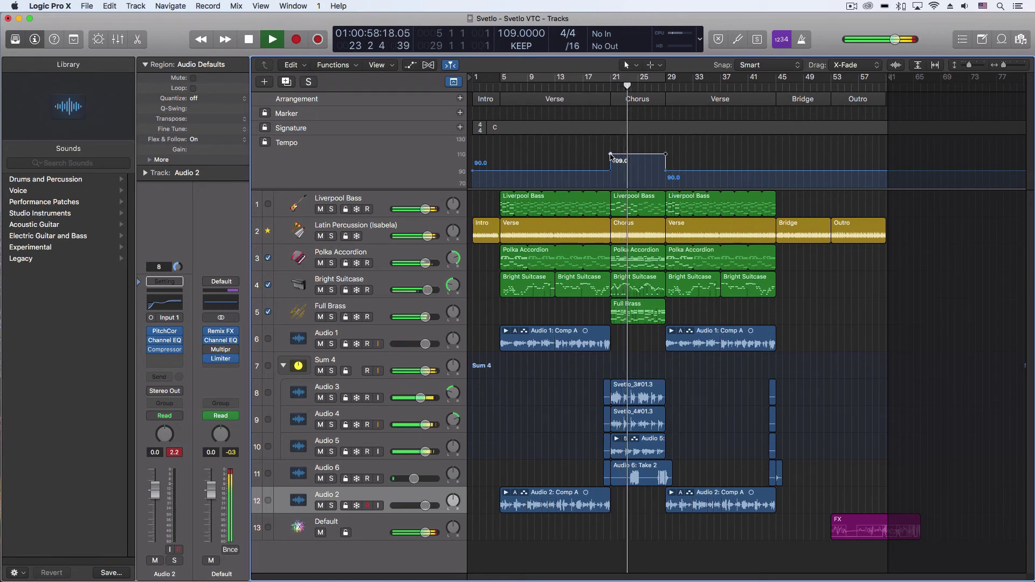
key(space)
drag(611, 157, 611, 167)
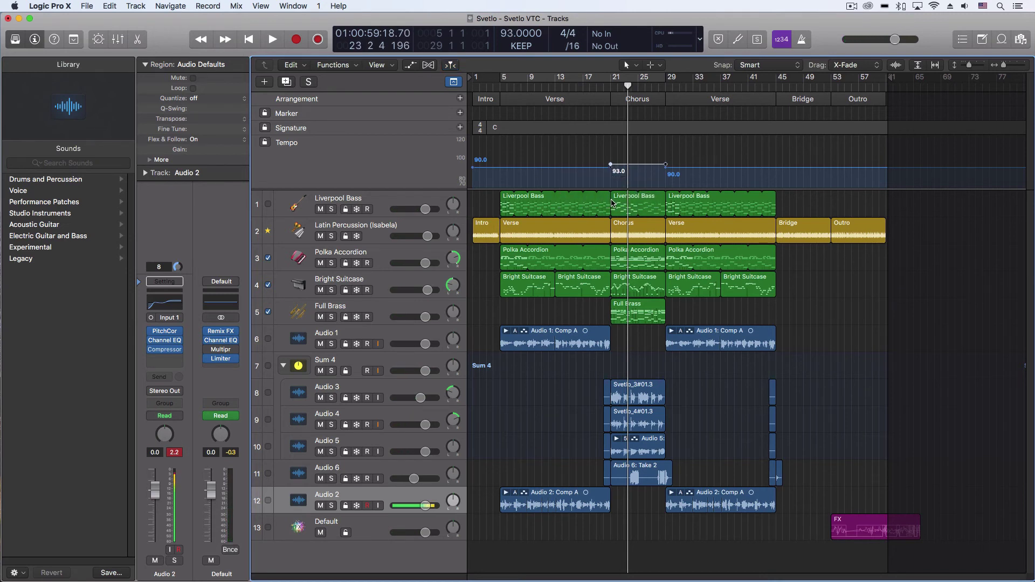